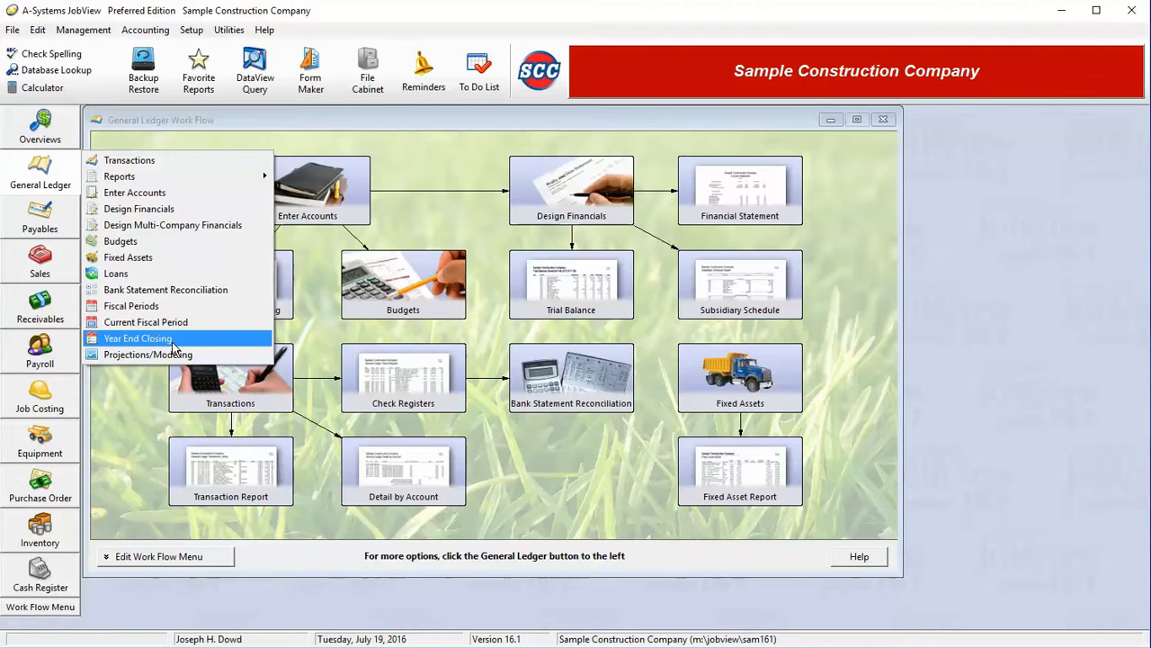
Step: Open Year End Closing and look through the fiscal periods list, checking the DEC 2016 and Year End 2016 entries
click(173, 343)
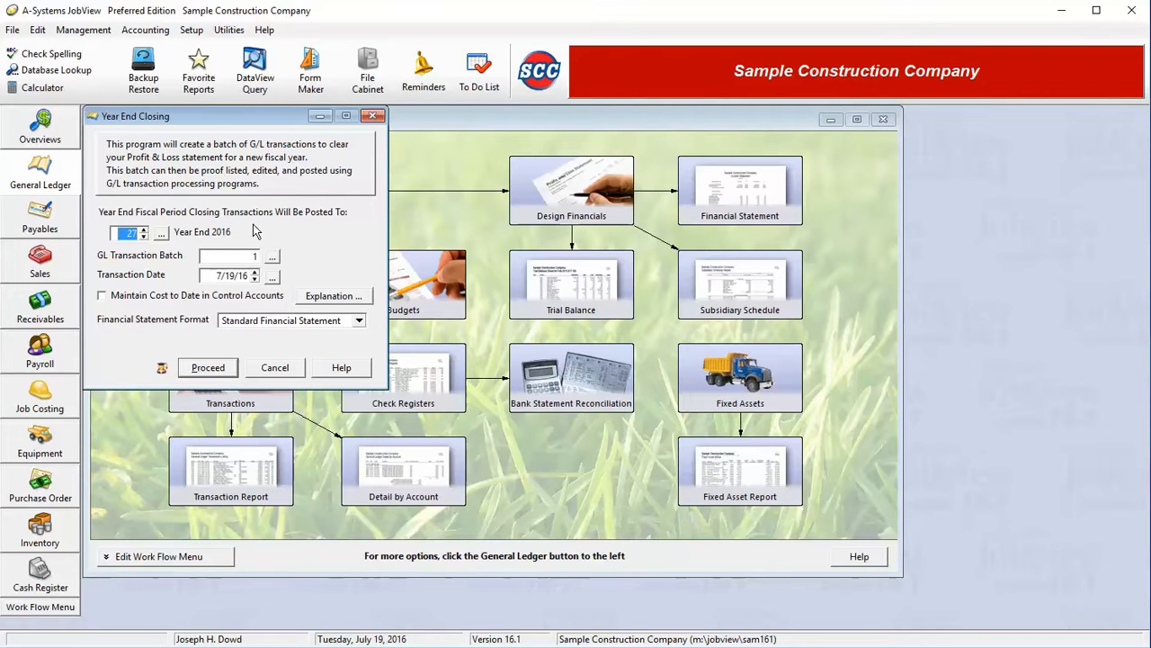
click(253, 256)
click(131, 233)
click(161, 233)
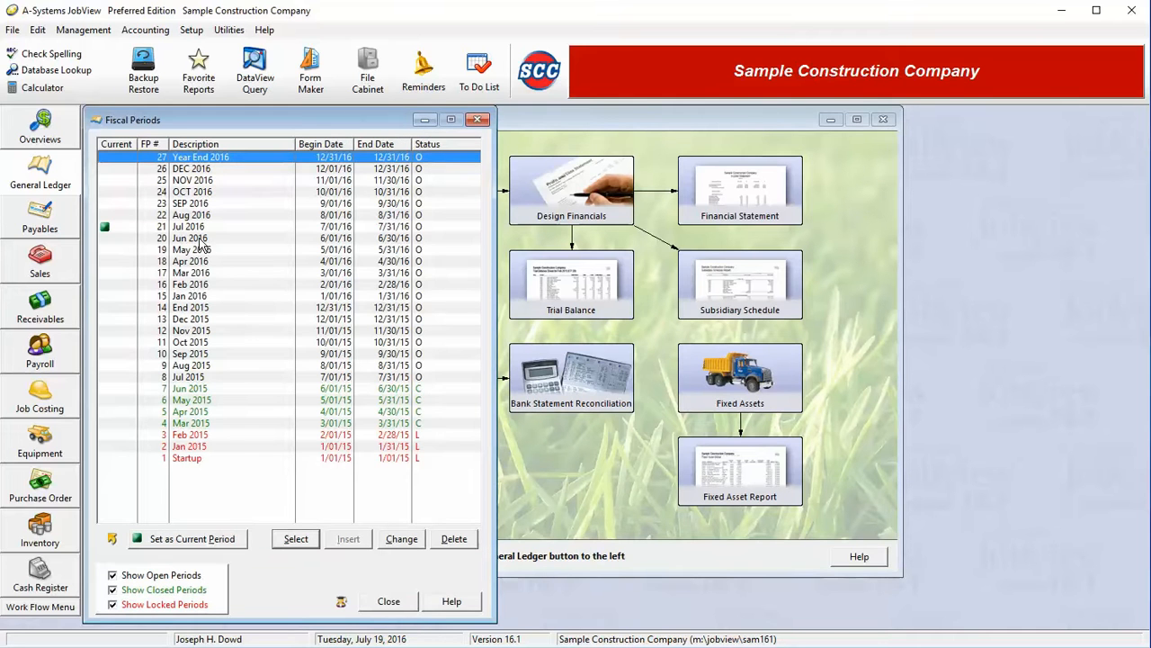
click(210, 171)
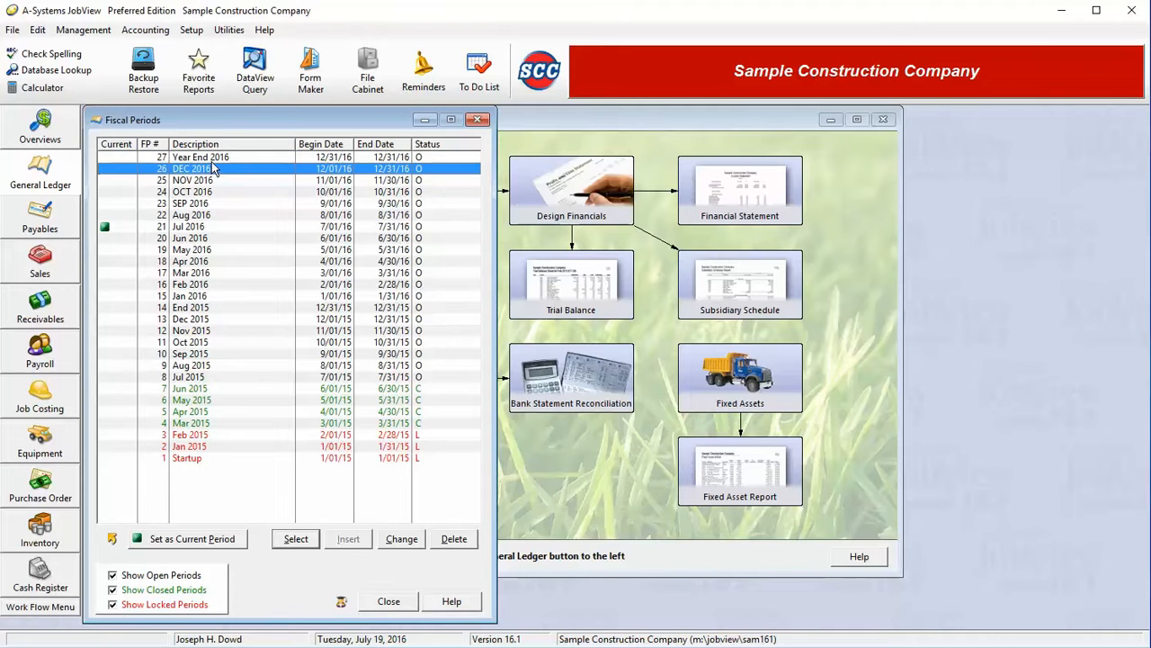
click(220, 158)
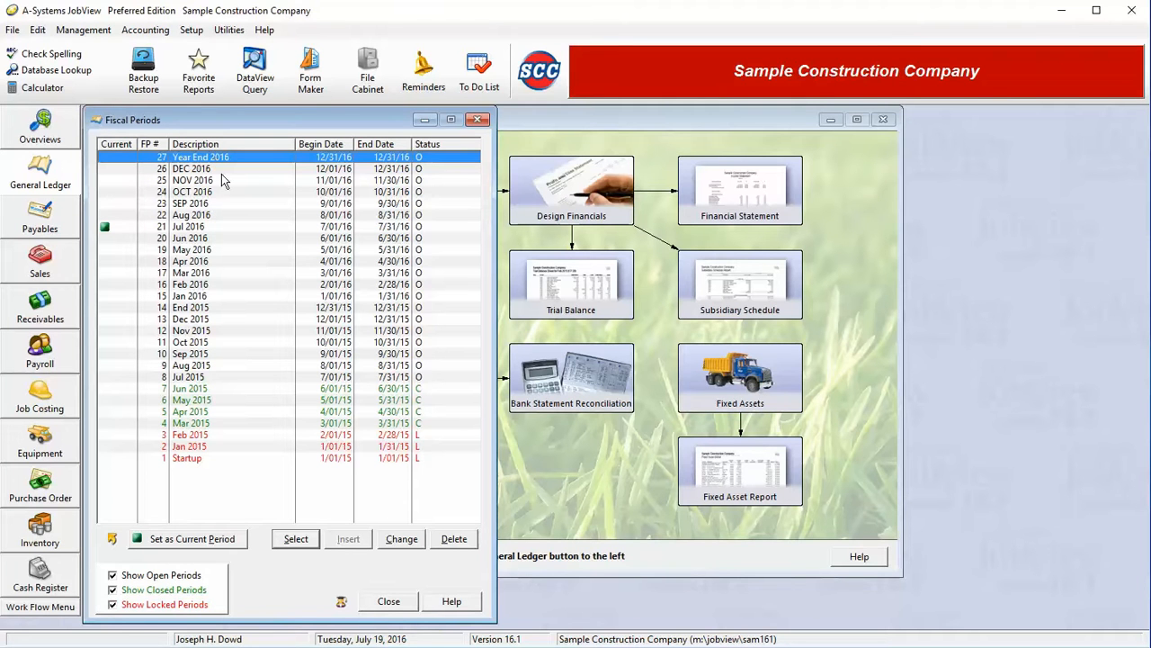
click(382, 602)
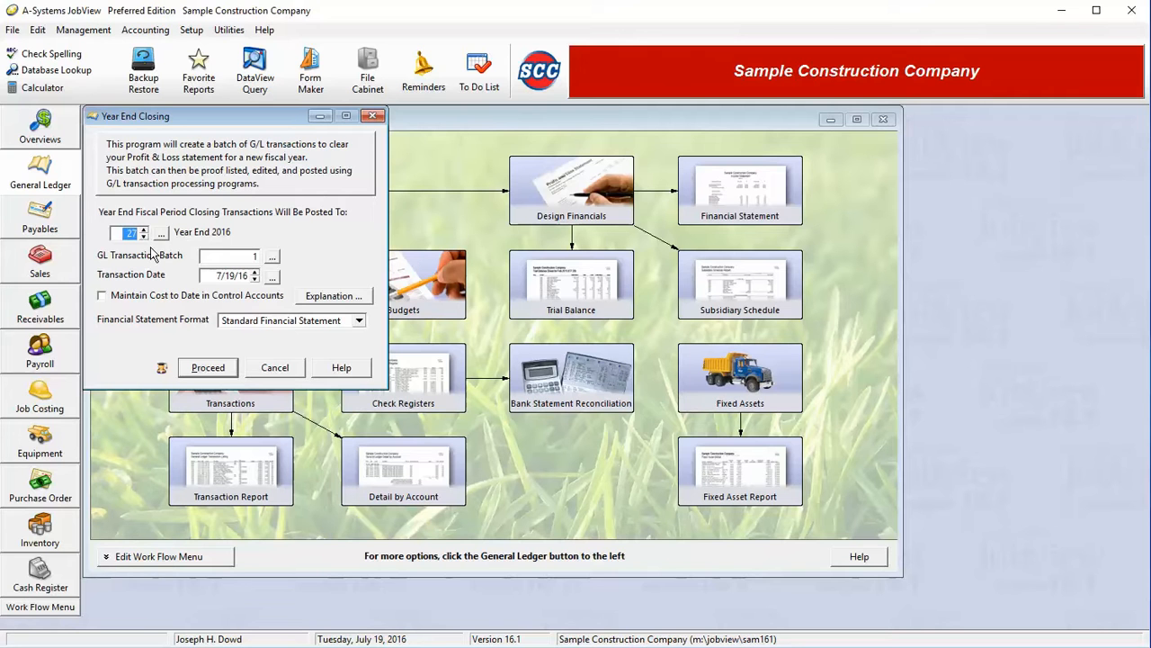
Step: Read the explanation of the Maintain Cost to Date in Control Accounts option, and leave Year End Closing without proceeding
click(250, 258)
click(312, 302)
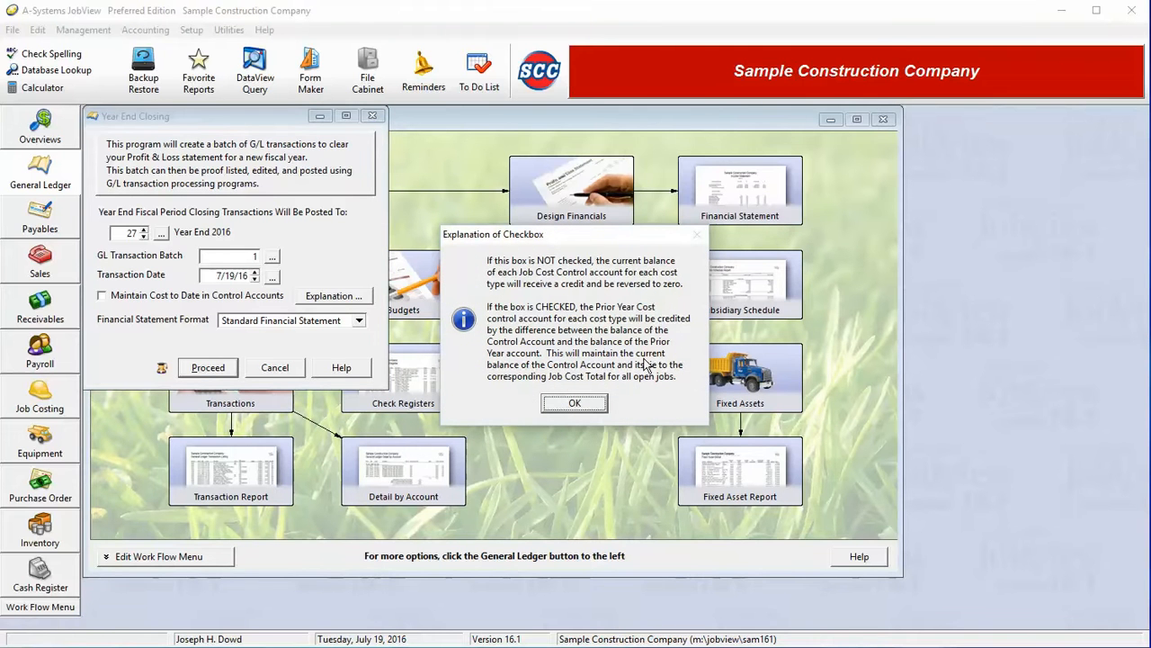
click(573, 405)
click(275, 369)
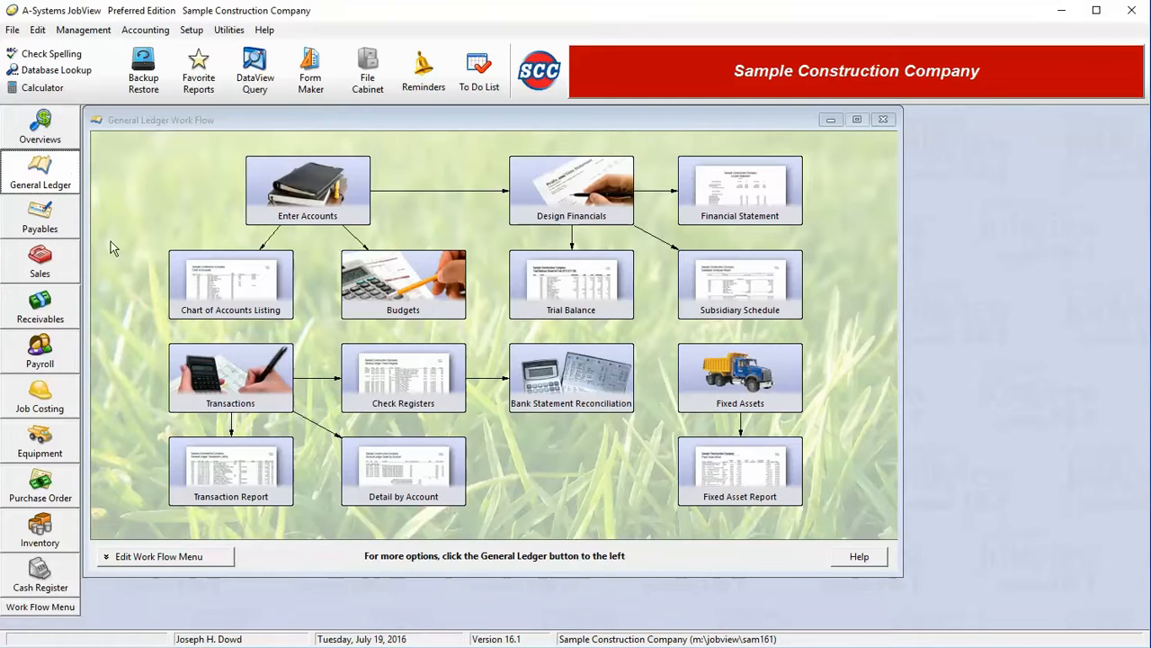
Step: Review the Job Income and Costs comparison in the Accounting Overview for fiscal period 21, Jul 2016, and close the overview
click(42, 135)
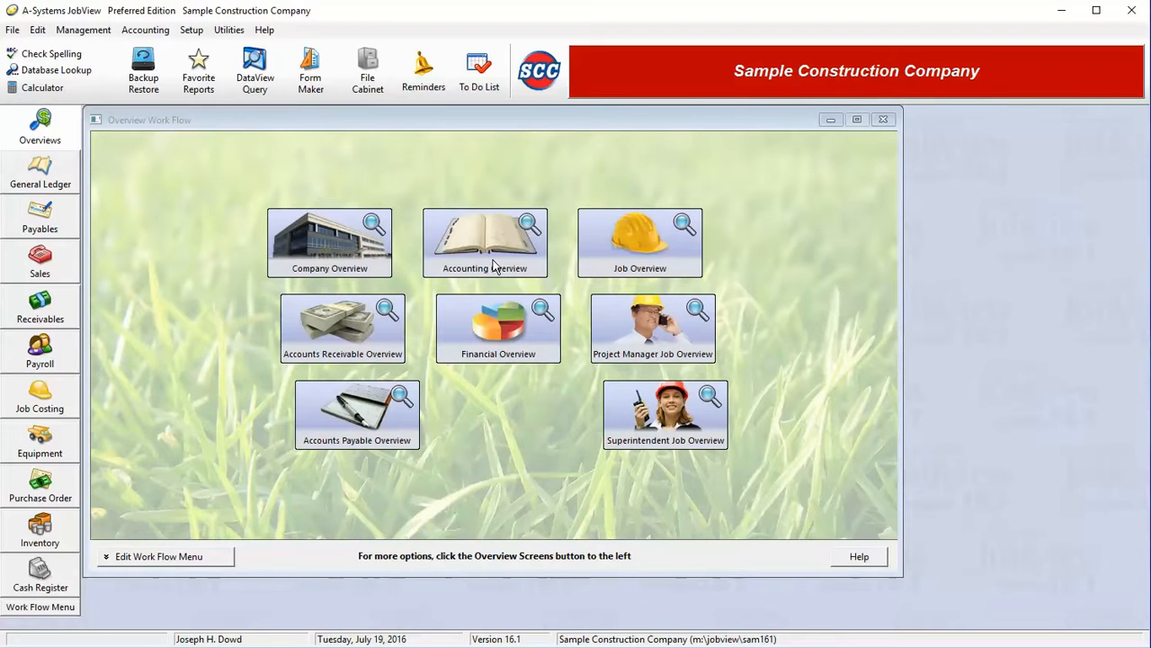
click(312, 419)
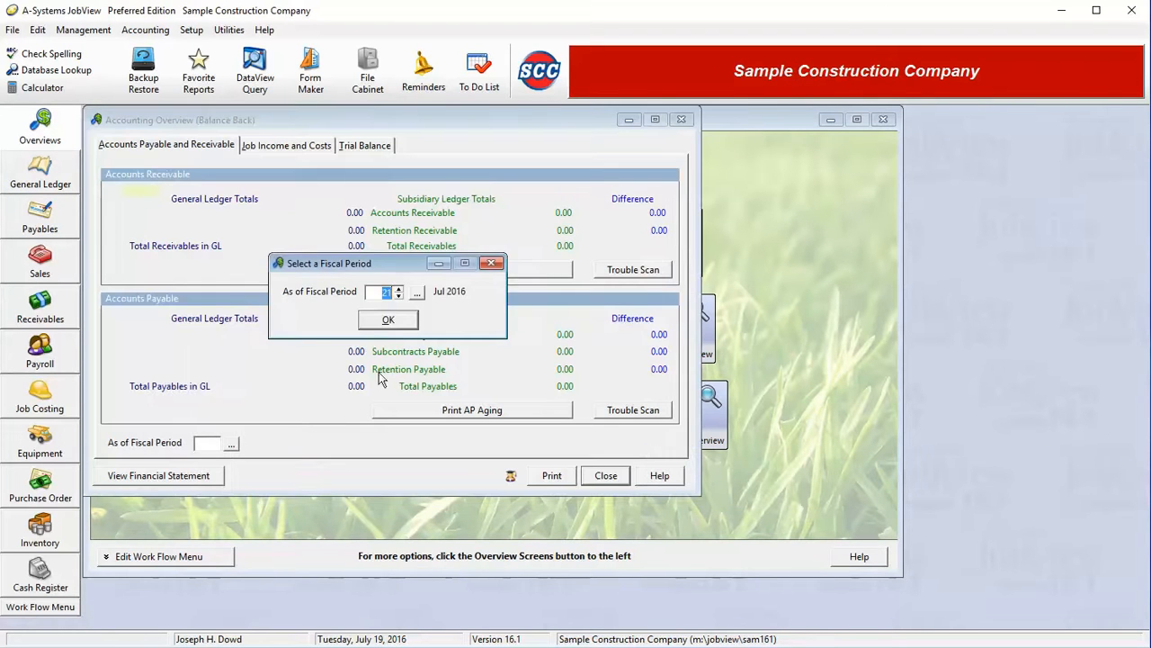
click(388, 324)
click(299, 150)
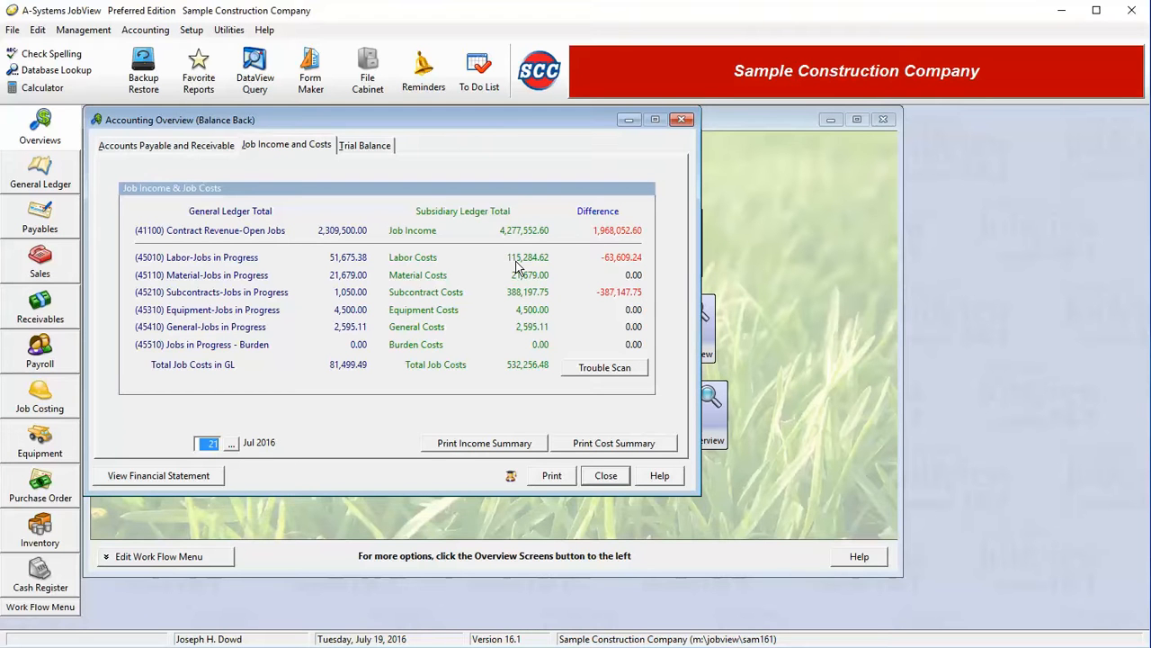
click(606, 475)
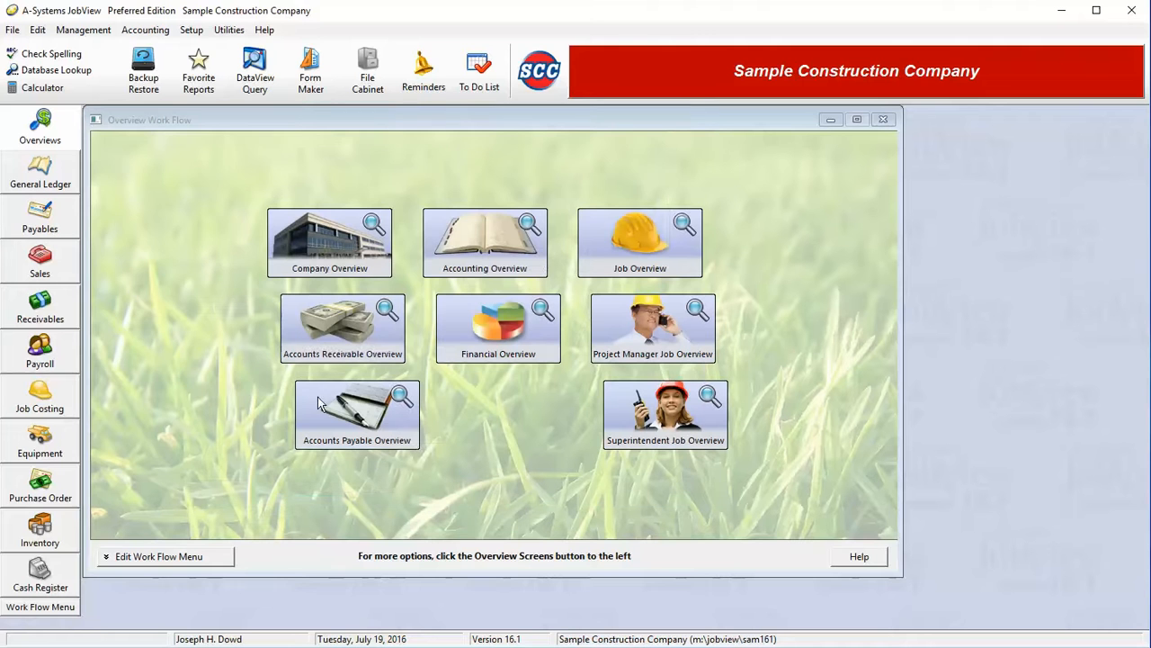
Step: Run Year End Closing for period 27, Year End 2016, into GL batch 1 with Maintain Cost to Date in Control Accounts enabled
click(42, 186)
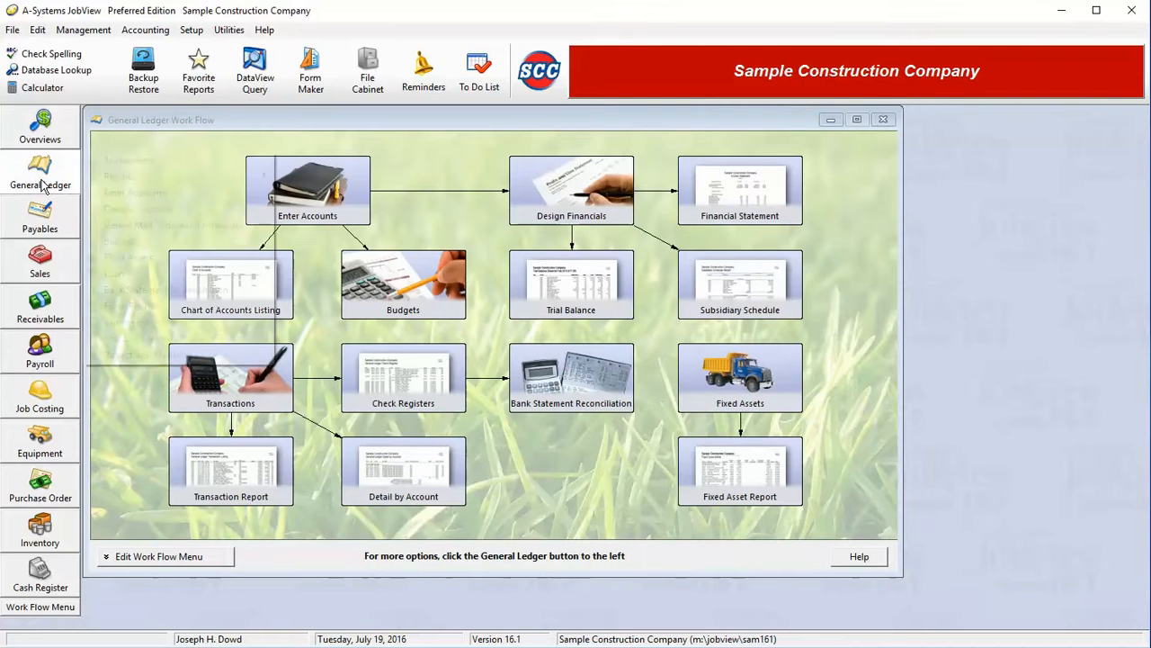
click(148, 338)
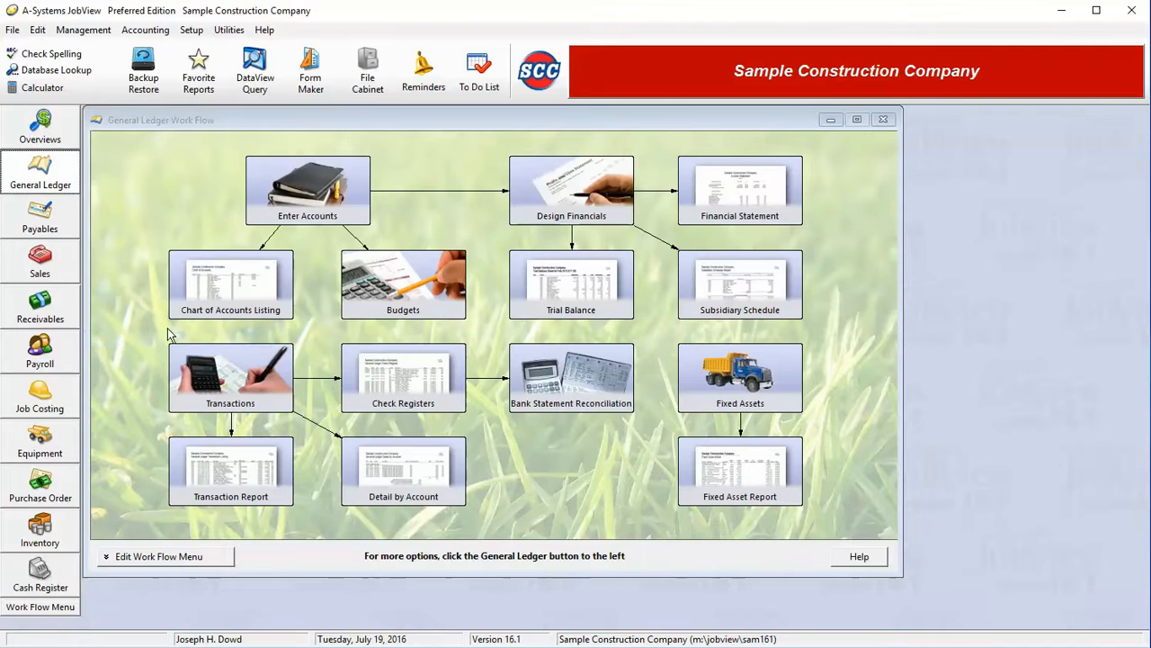
click(133, 298)
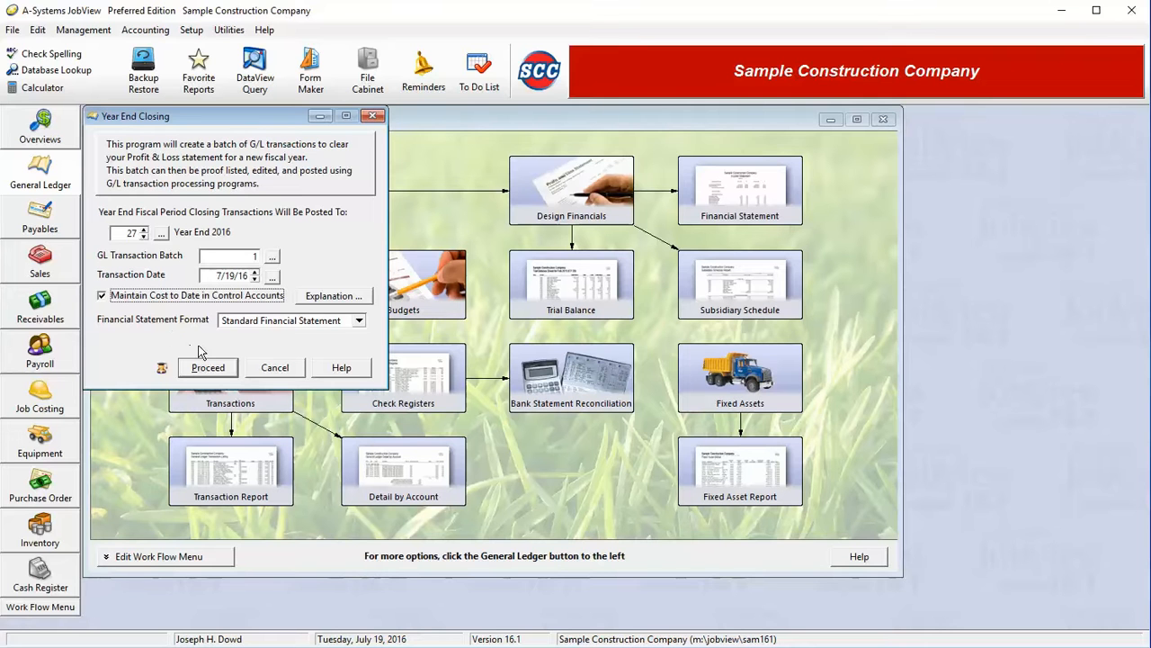
click(225, 369)
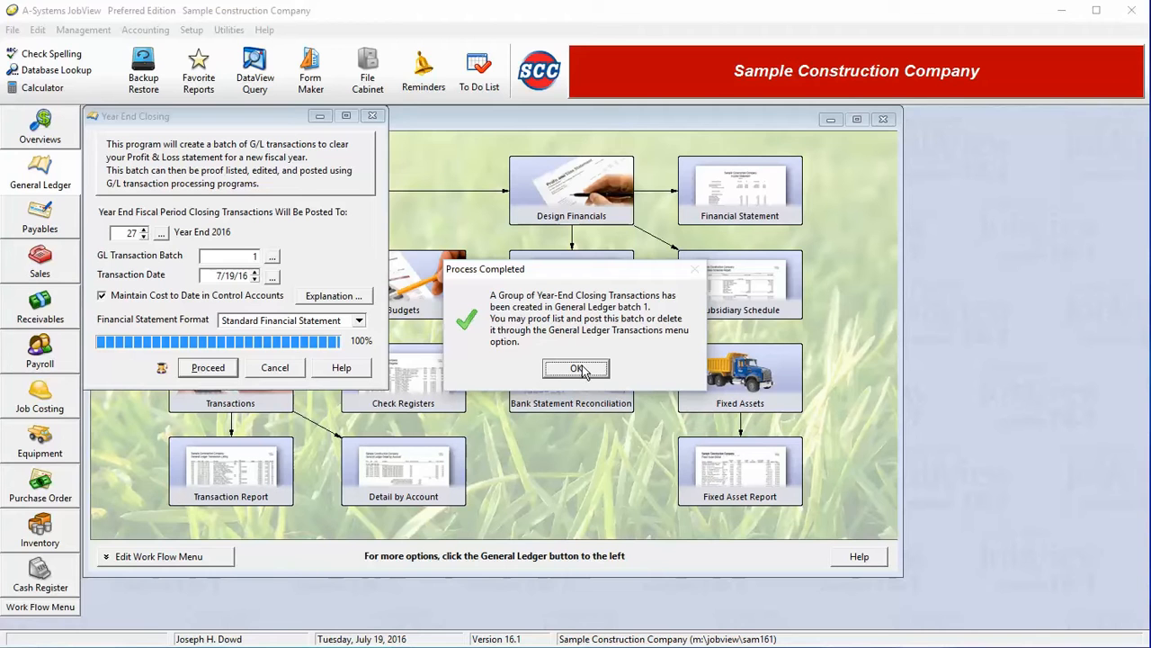
click(577, 369)
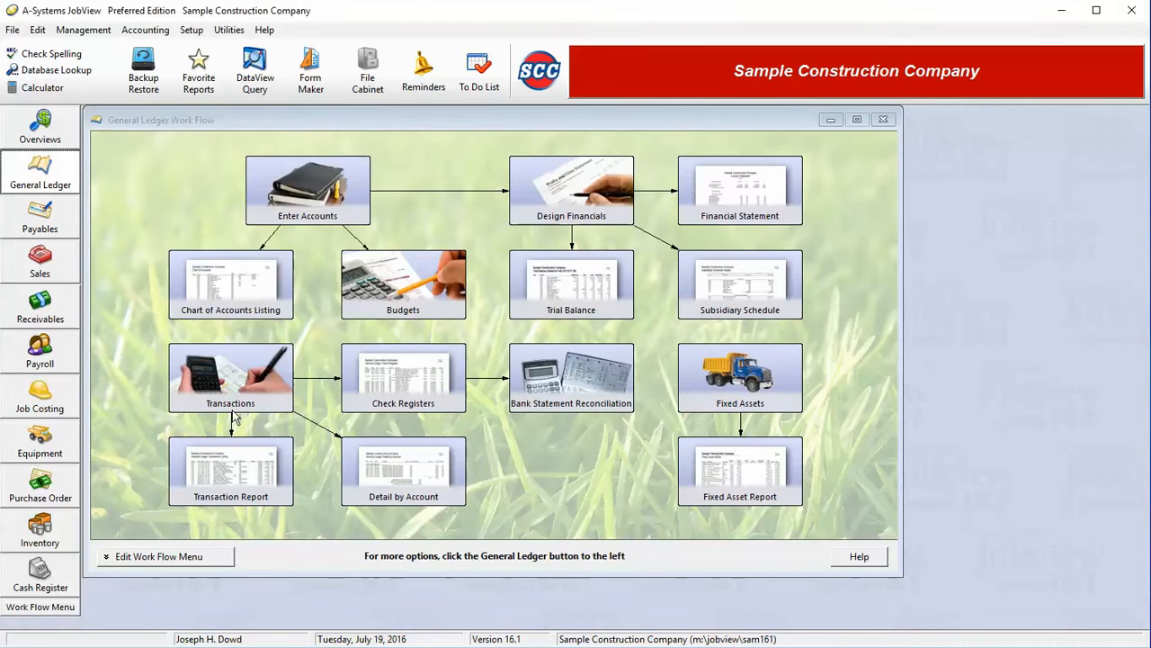
Step: Open the YREND transaction group in General Ledger batch 1, Normal Journal Vouchers
click(253, 394)
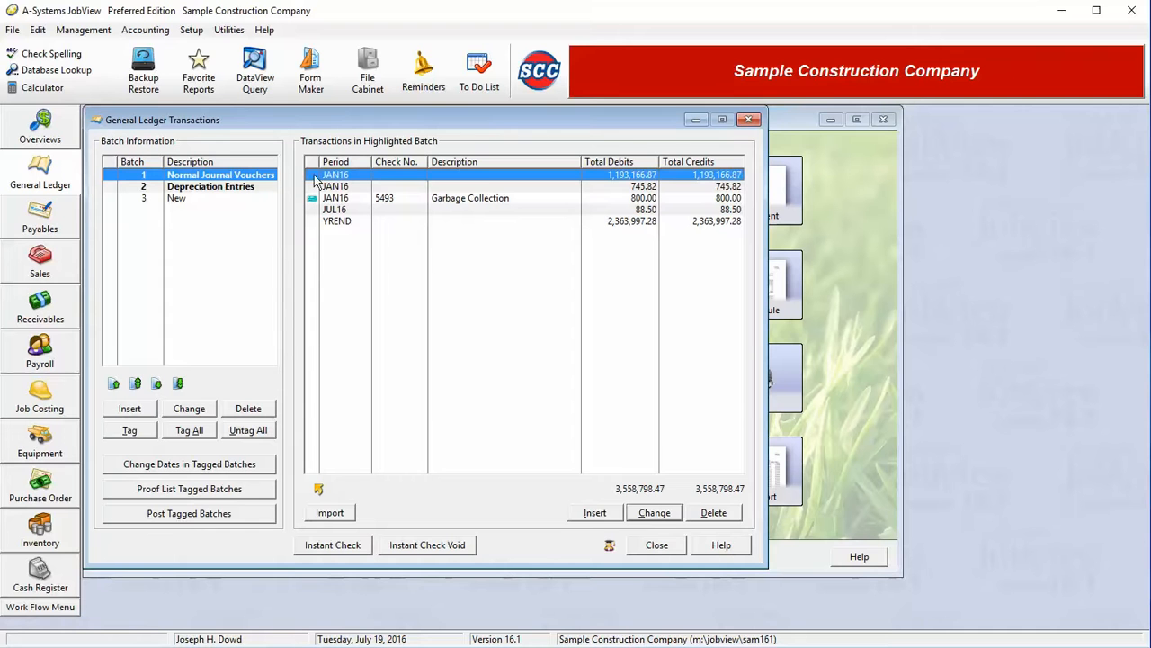
click(377, 222)
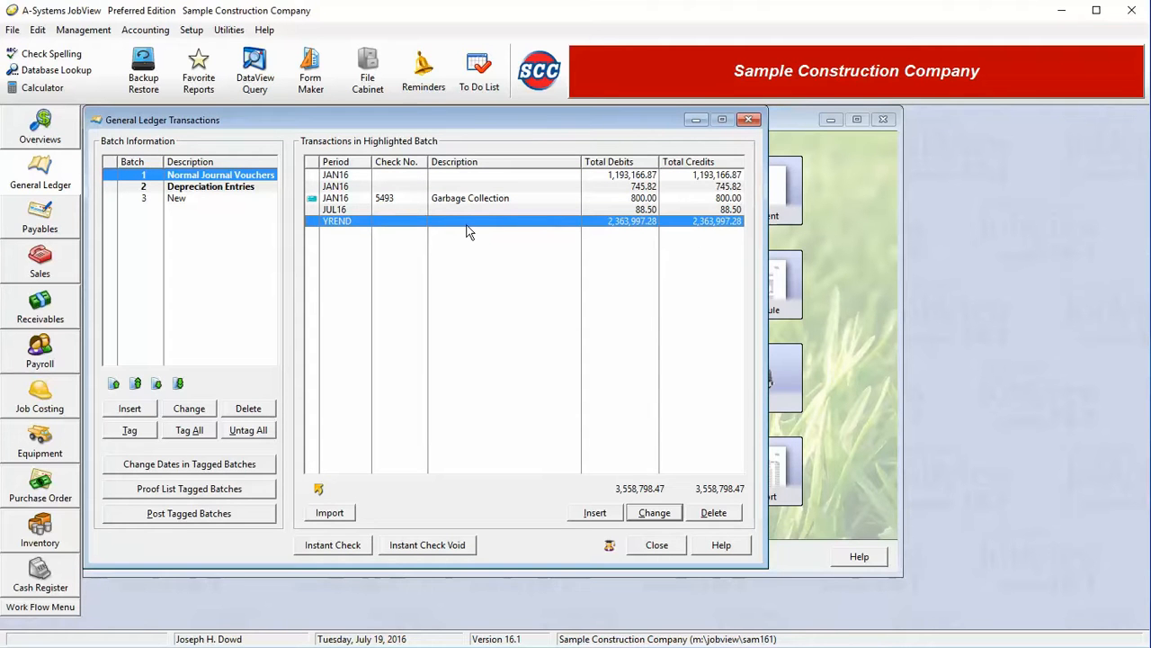
double_click(466, 231)
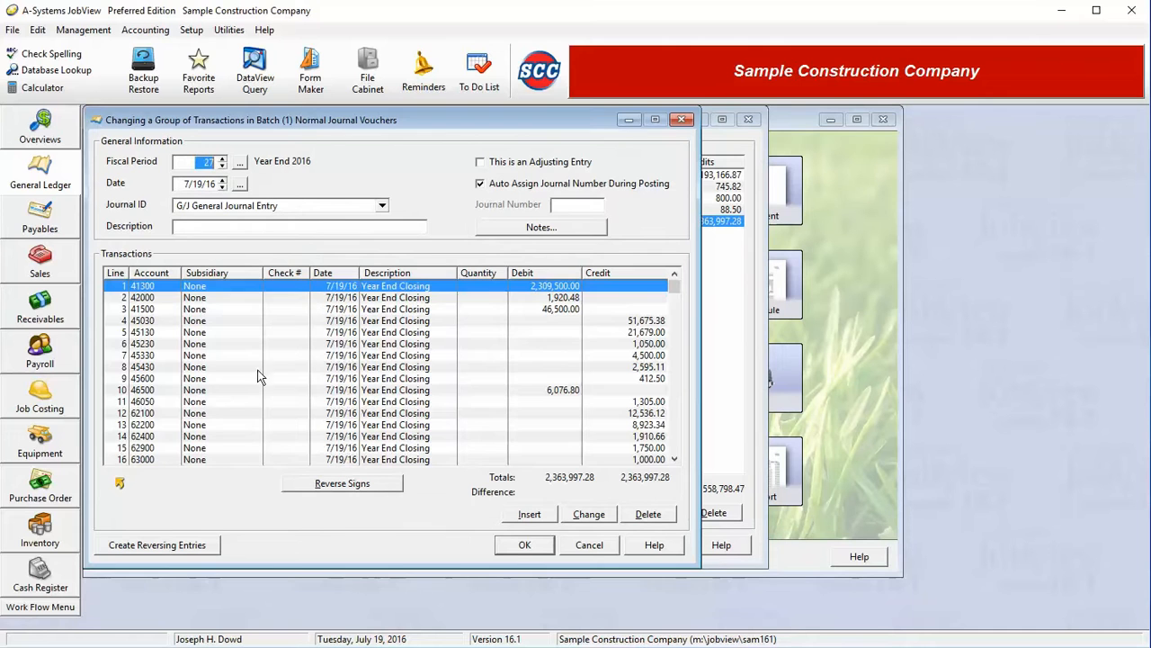
Step: Examine the accounts, debits and credits on all Year End Closing lines, and close the transaction group and General Ledger Transactions without changes
scroll(325, 337, down, 20)
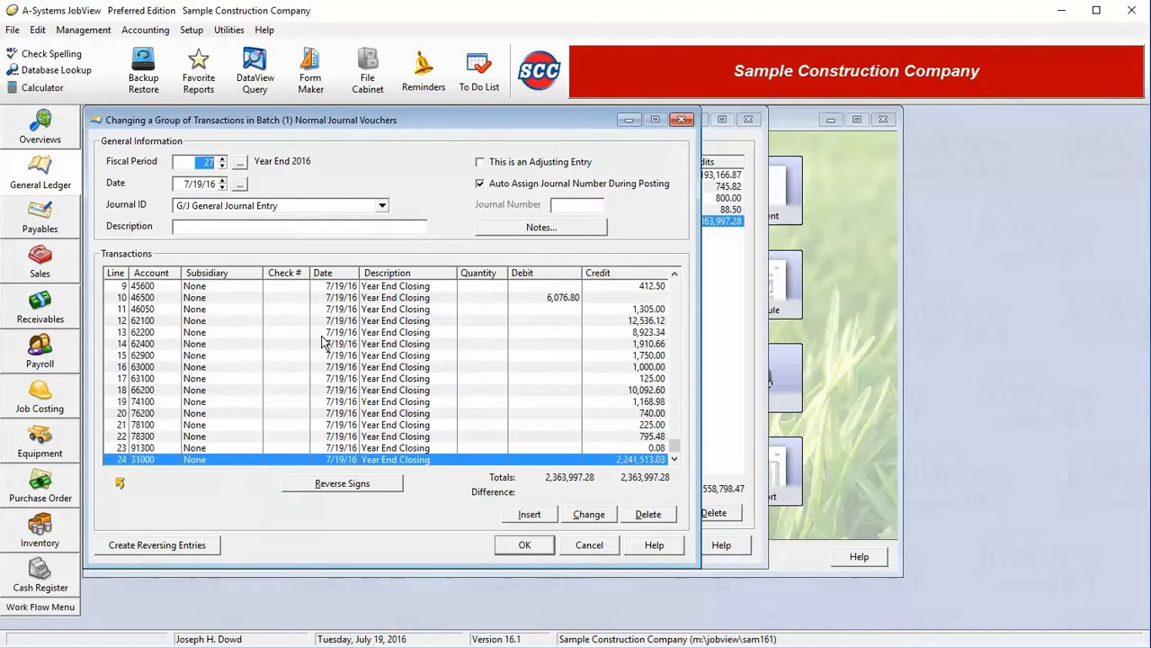
scroll(323, 342, up, 6)
scroll(324, 342, up, 17)
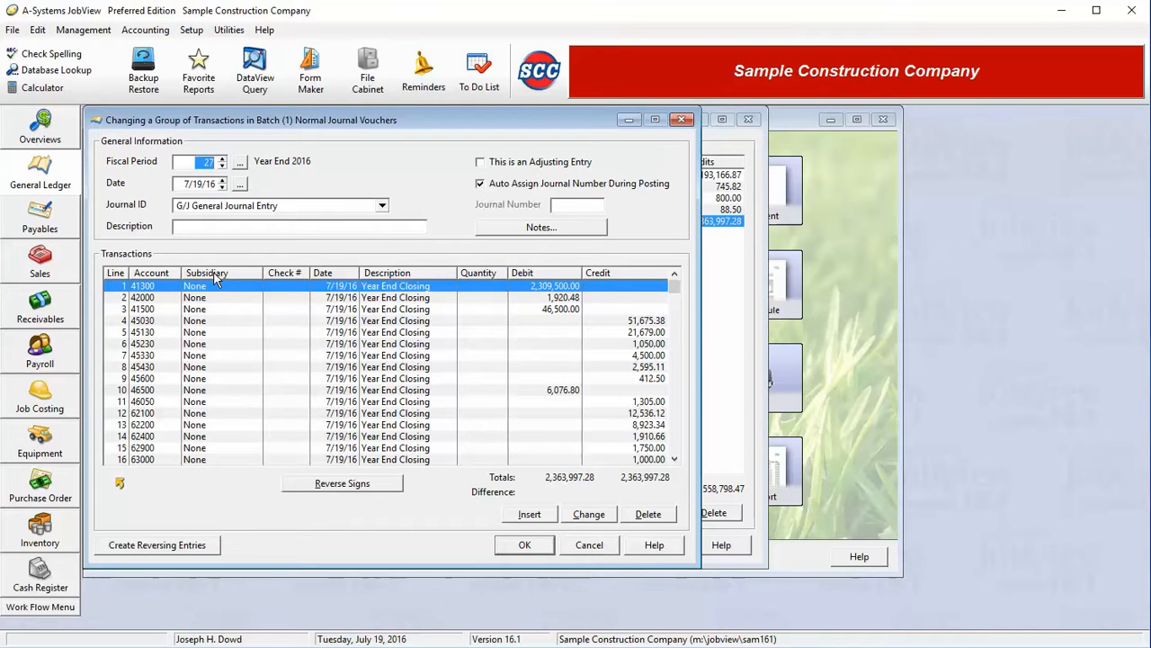
key(Down)
key(Down)
key(Down)
key(Down)
key(Down)
key(Down)
key(Down)
key(Down)
key(Down)
key(Down)
key(Down)
key(Down)
key(Down)
key(Down)
key(Down)
key(Down)
key(Down)
key(Down)
key(Down)
key(Down)
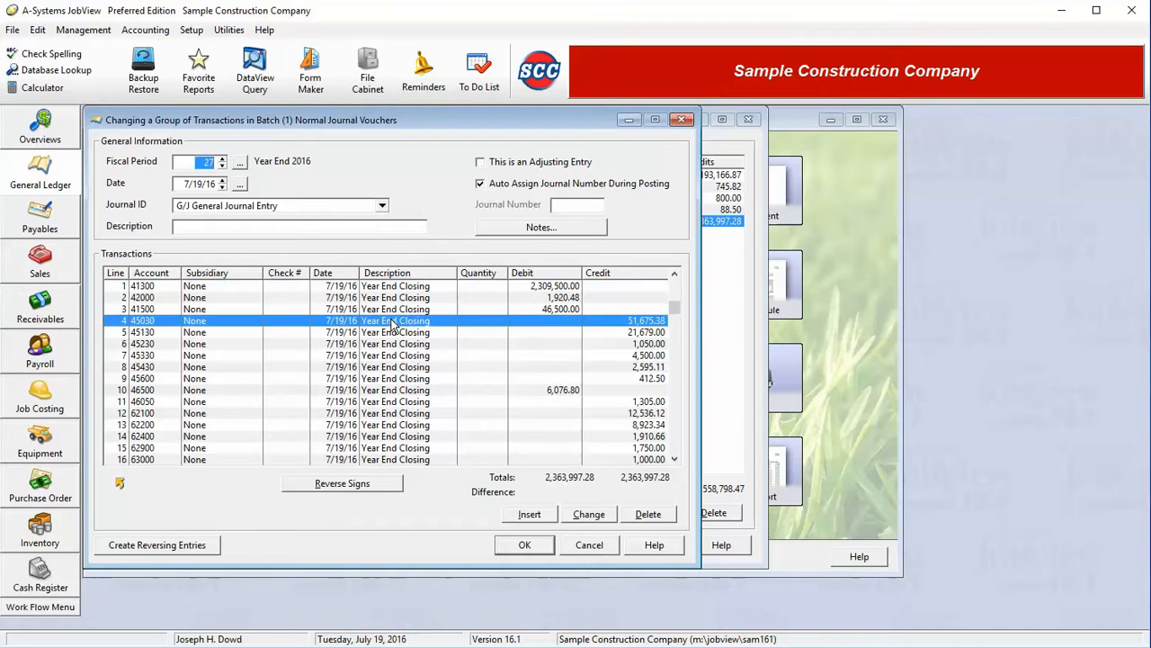
key(Home)
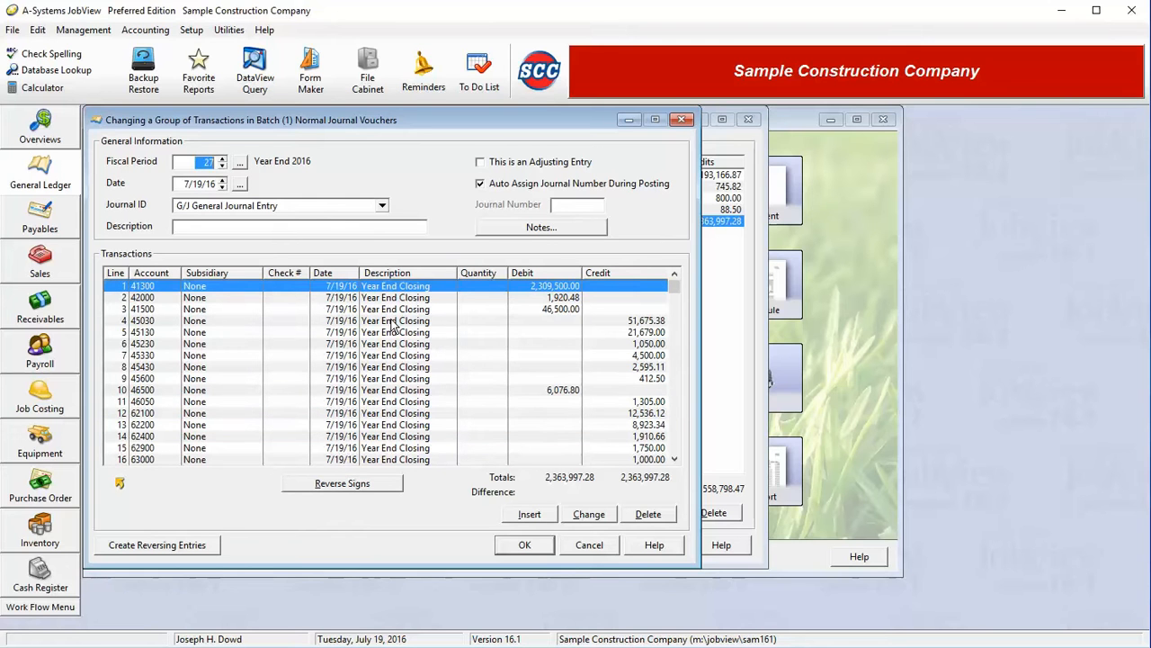
key(Down)
key(Down)
key(Down)
key(Down)
key(Down)
key(Down)
key(Down)
key(Down)
key(Down)
key(Down)
key(Down)
key(Down)
key(Down)
key(Down)
key(Down)
key(Down)
key(Down)
key(Down)
key(Down)
key(Down)
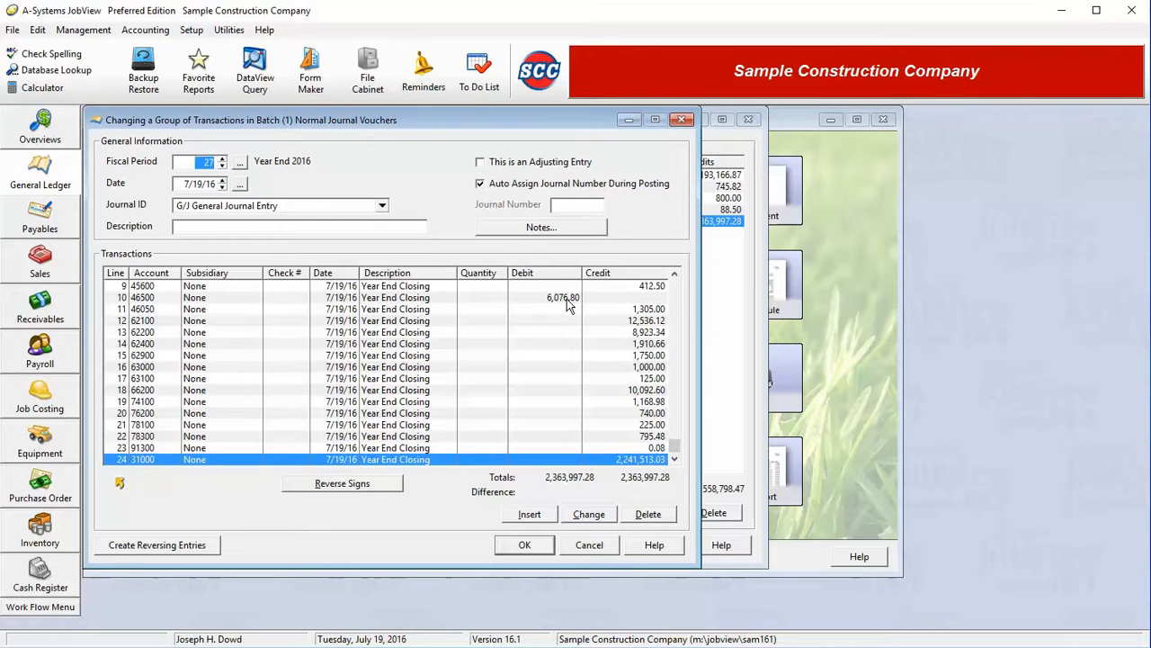
key(Home)
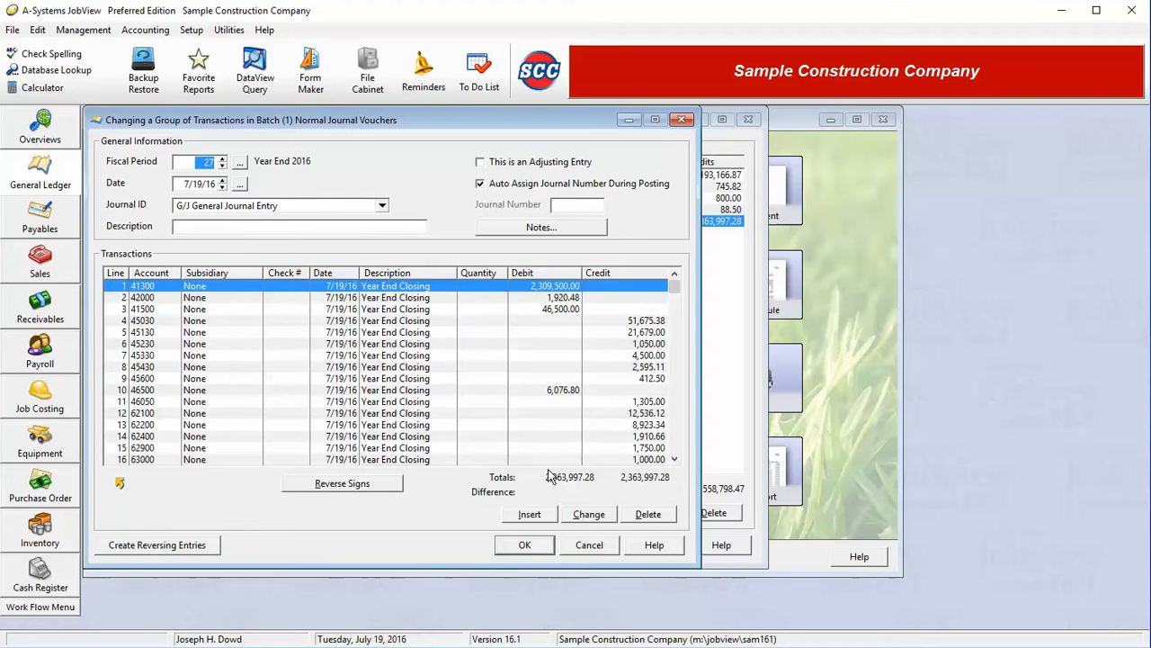
click(594, 547)
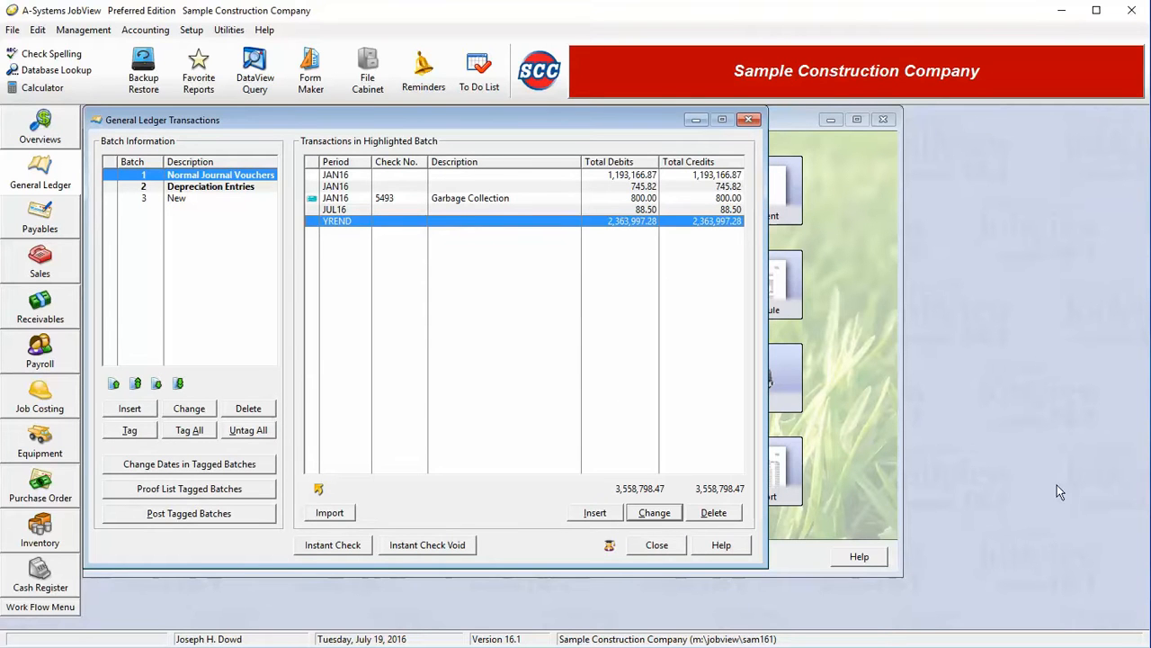
click(650, 549)
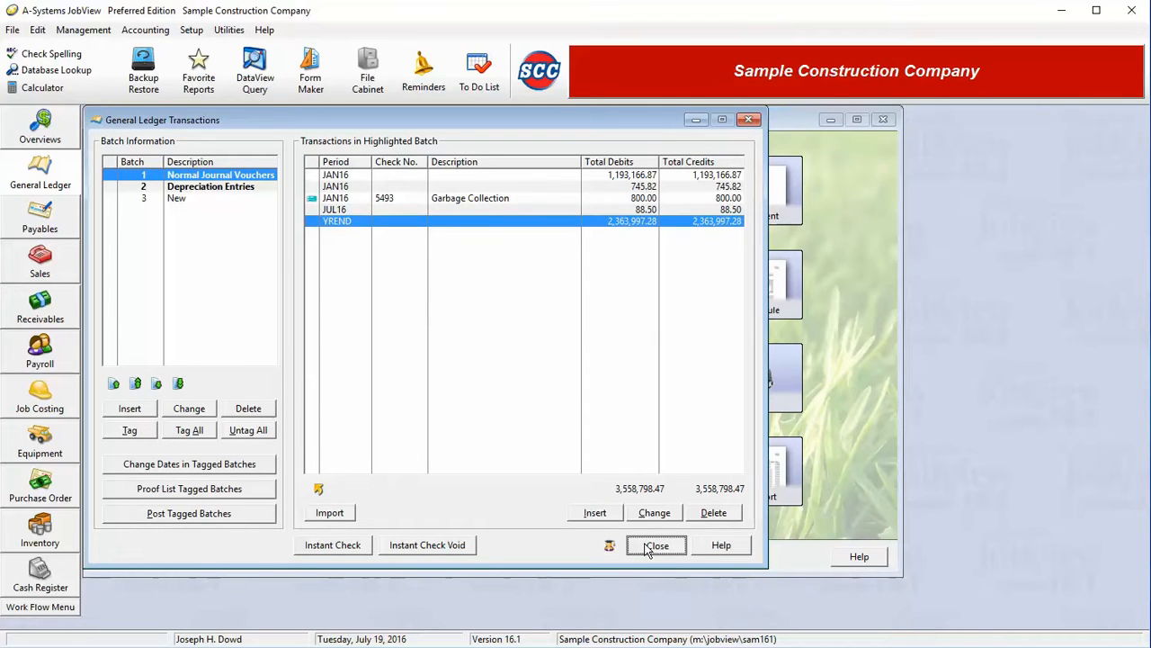